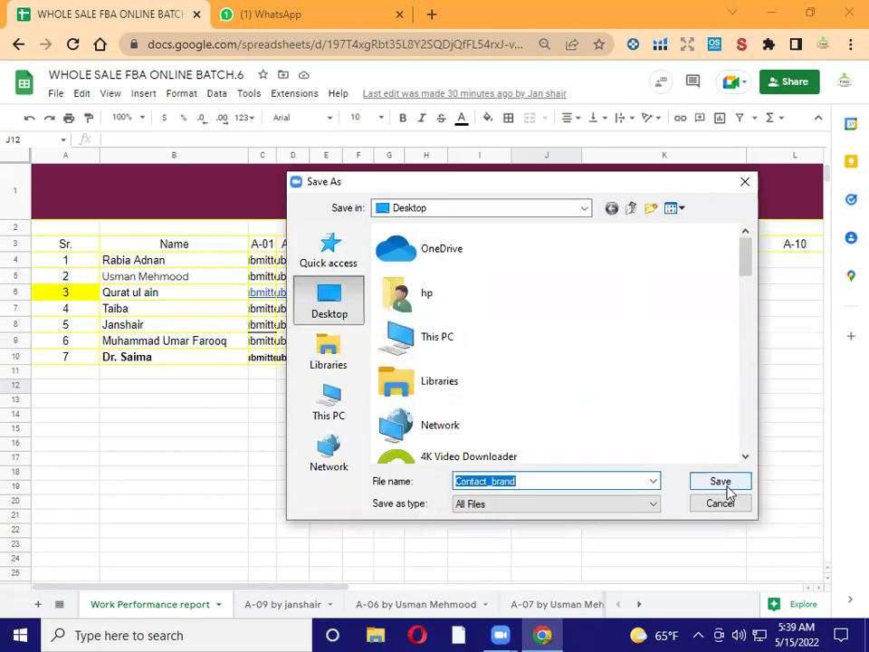
Save the received Contact_brand image to the Desktop and close it after viewing
left_click(727, 487)
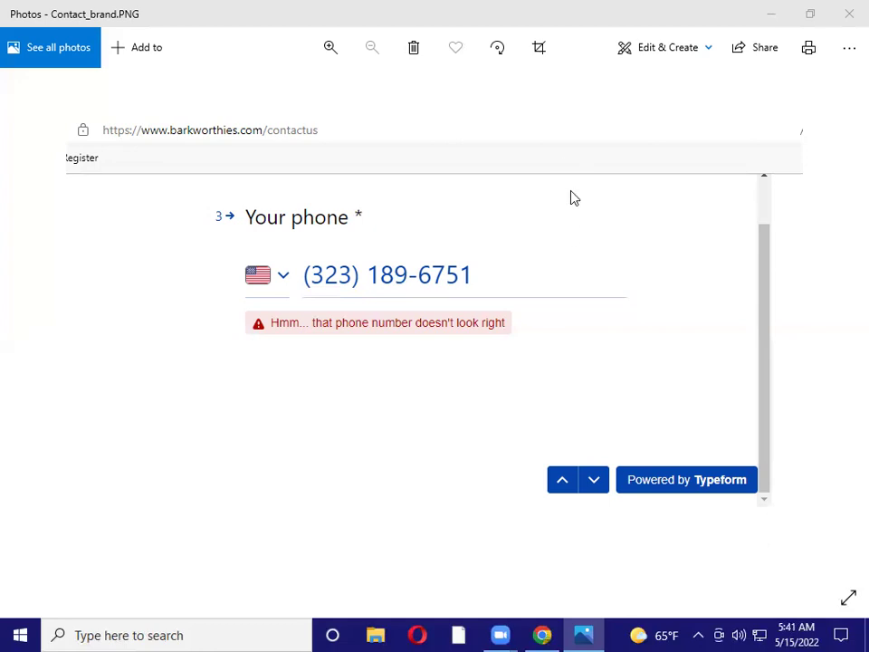
key("alt+F4")
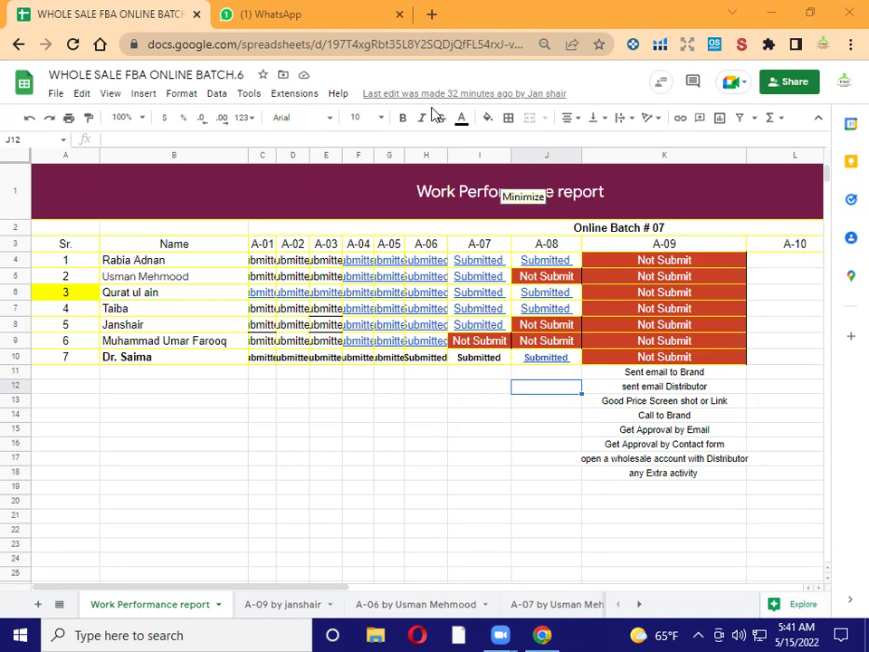
Open the A-09 assignment sheet and check the entries for the brand and distributor emails in column D
left_click(278, 612)
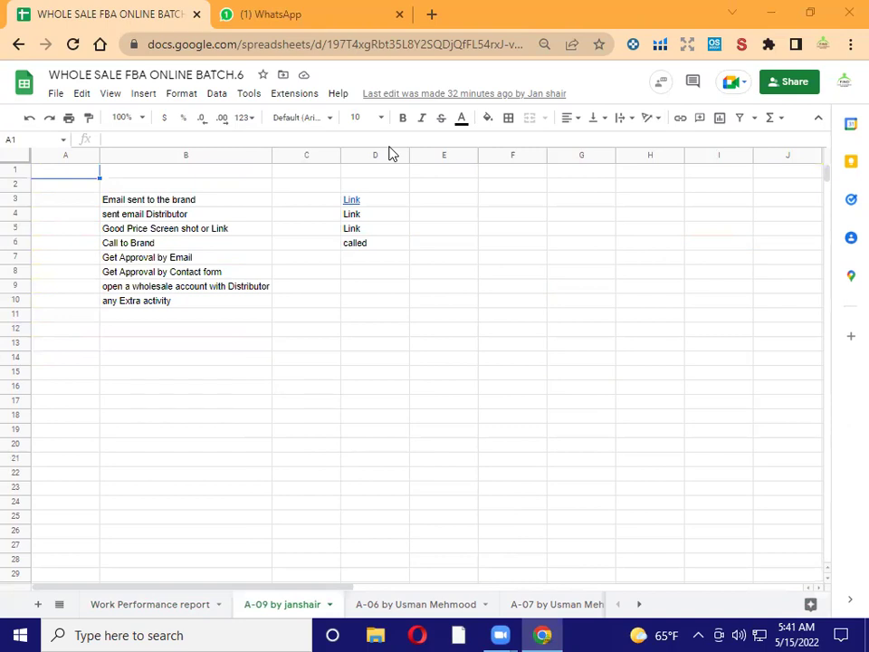
left_click(241, 203)
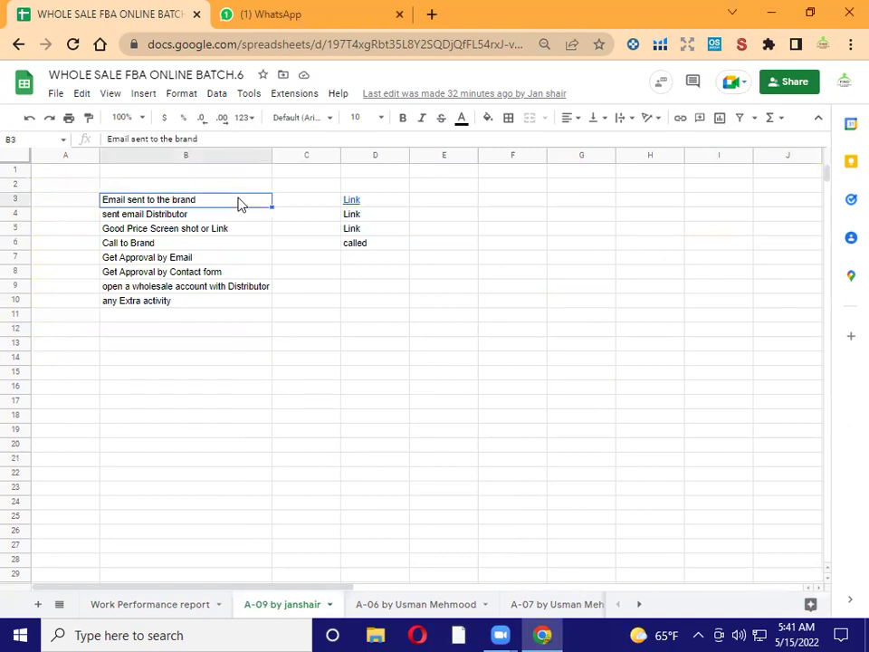
left_click(356, 204)
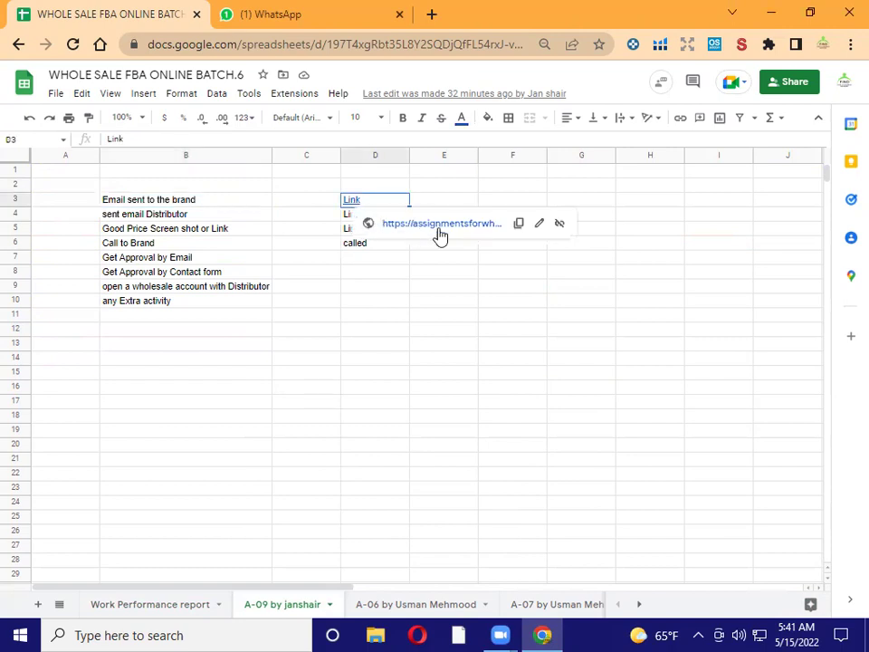
left_click(481, 258)
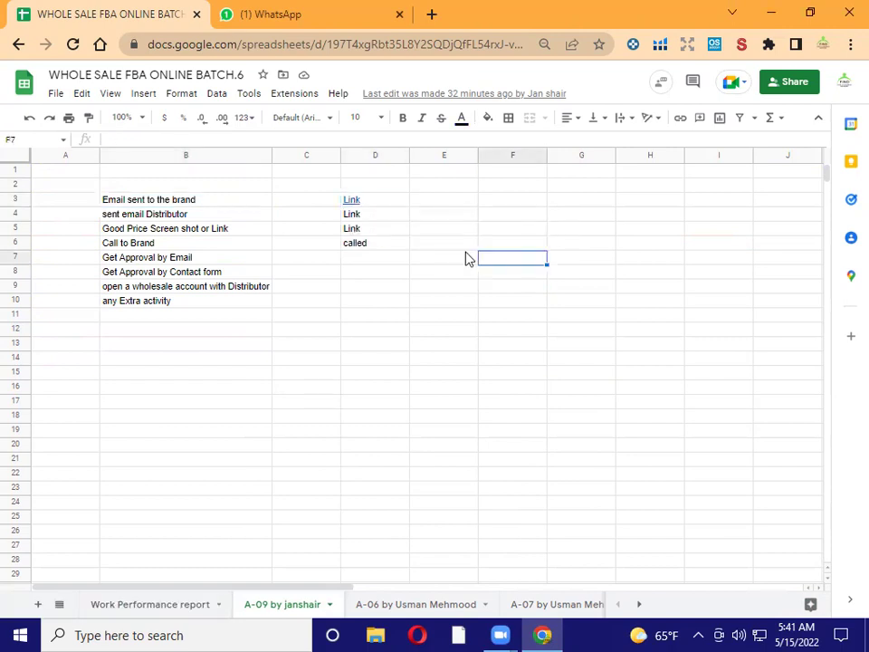
left_click(392, 217)
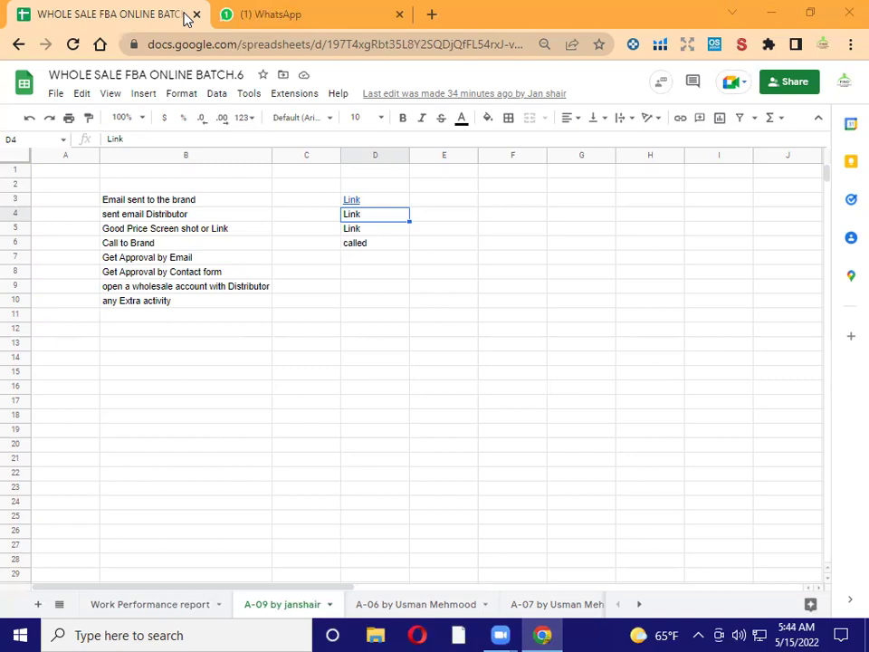
Open the blog linked beside "Email sent to the brand" and go to the full Assignment no 09 post
left_click(150, 199)
left_click(354, 205)
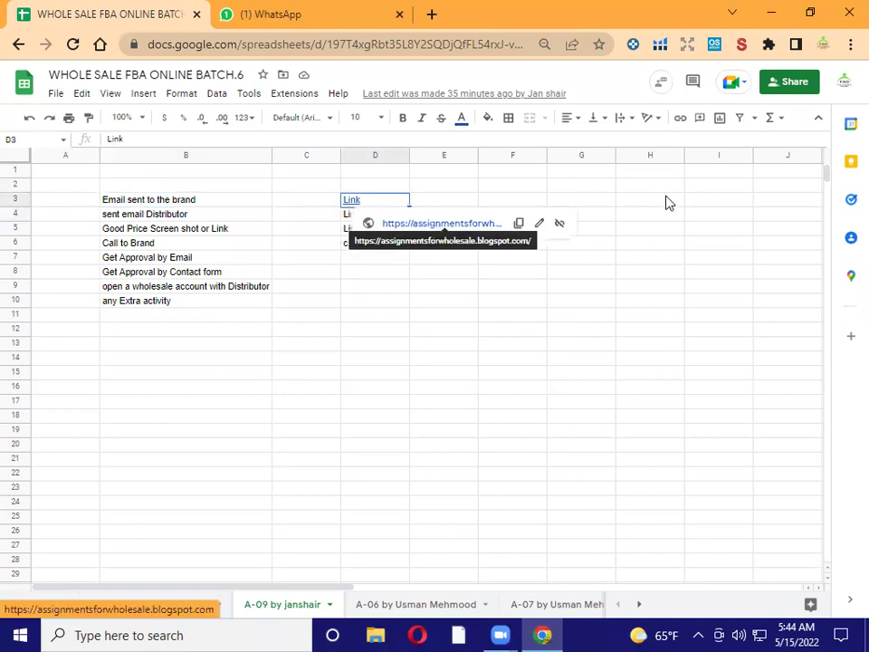
mouse_move(352, 207)
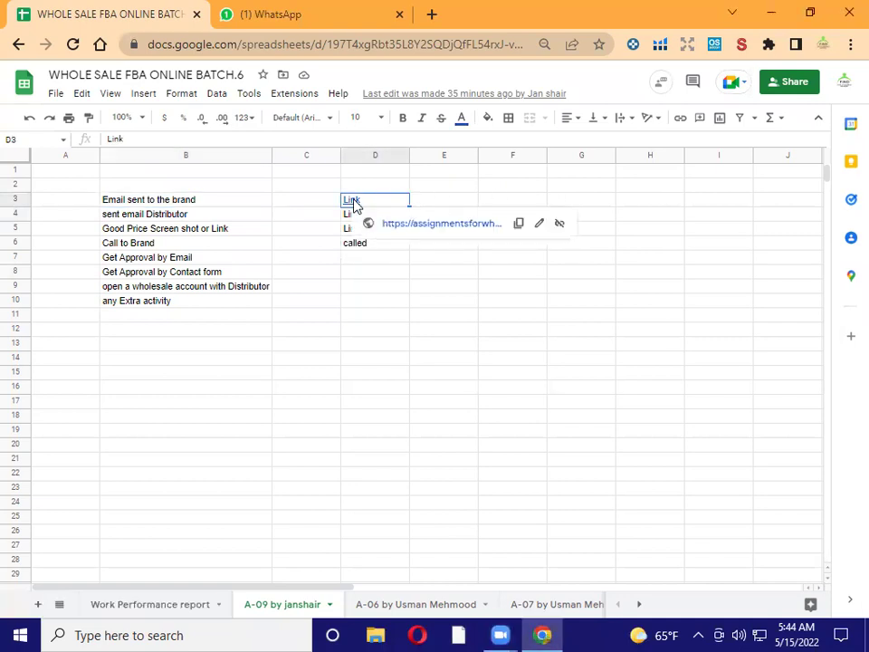
left_click(418, 224)
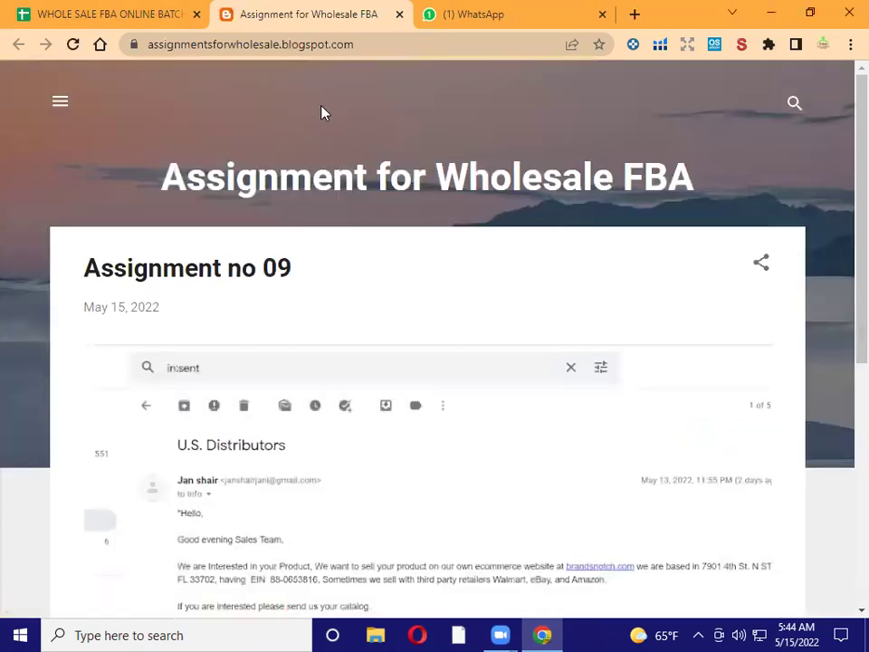
scroll(529, 371, "down", 3)
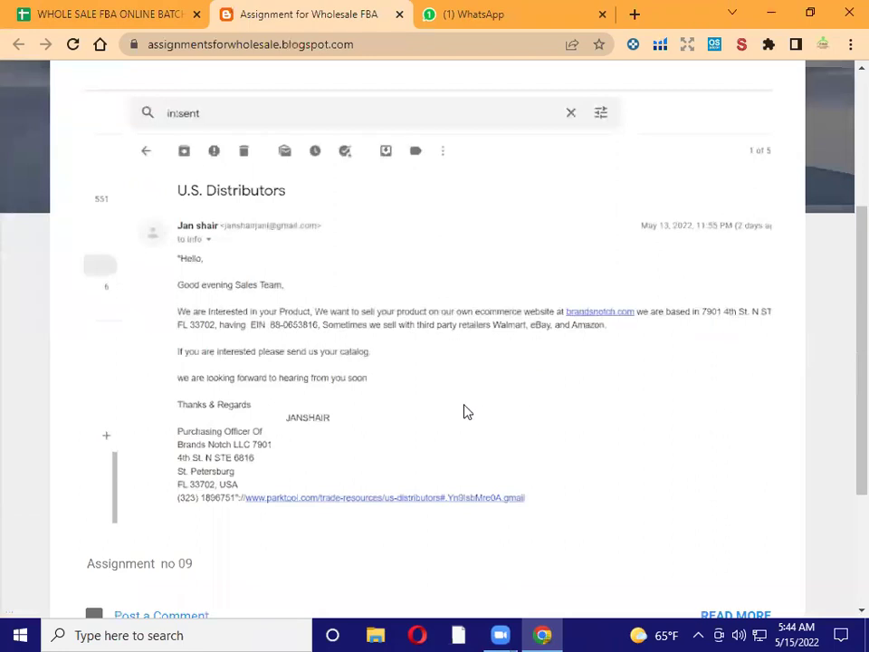
scroll(464, 379, "down", 2)
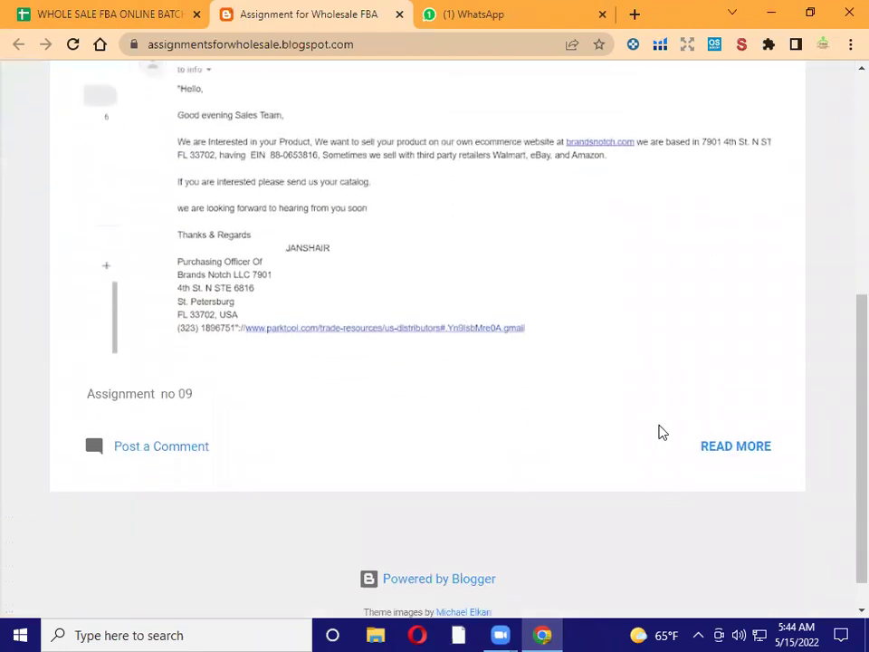
left_click(719, 455)
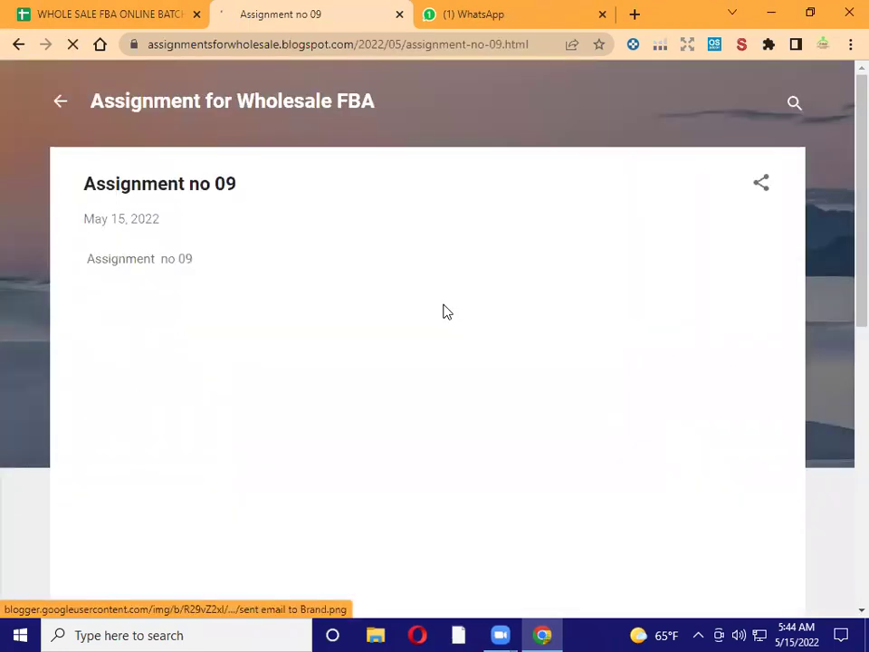
Examine the enlarged sent-email screenshot in the Assignment no 09 post, and close the blog page
scroll(446, 312, "down", 2)
scroll(446, 321, "down", 2)
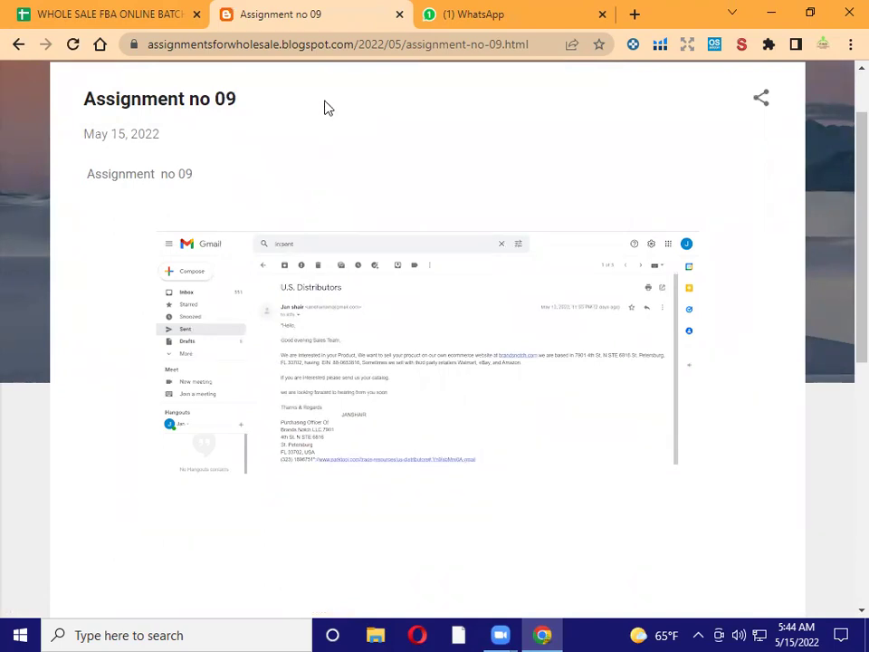
left_click(343, 299)
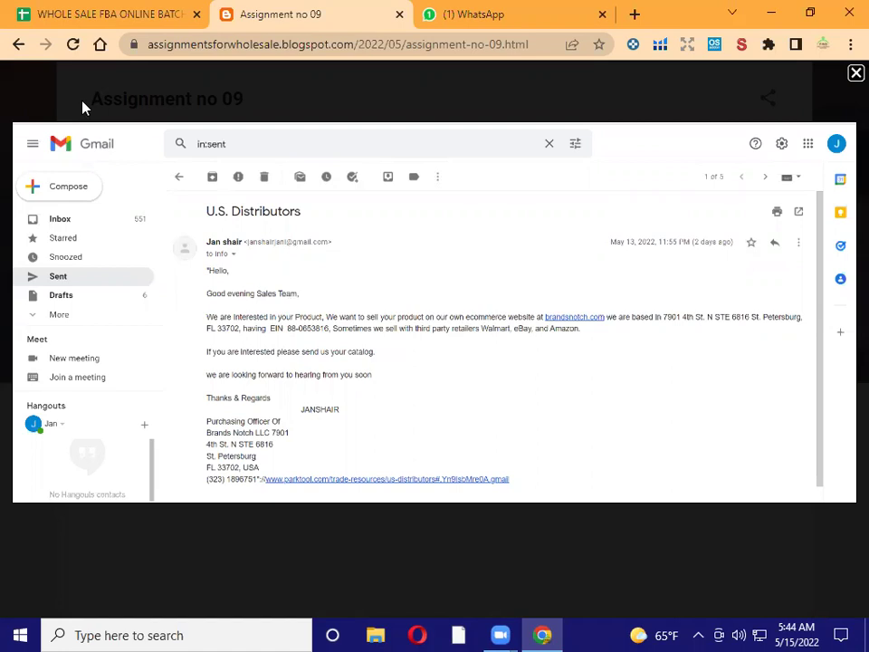
left_click(855, 74)
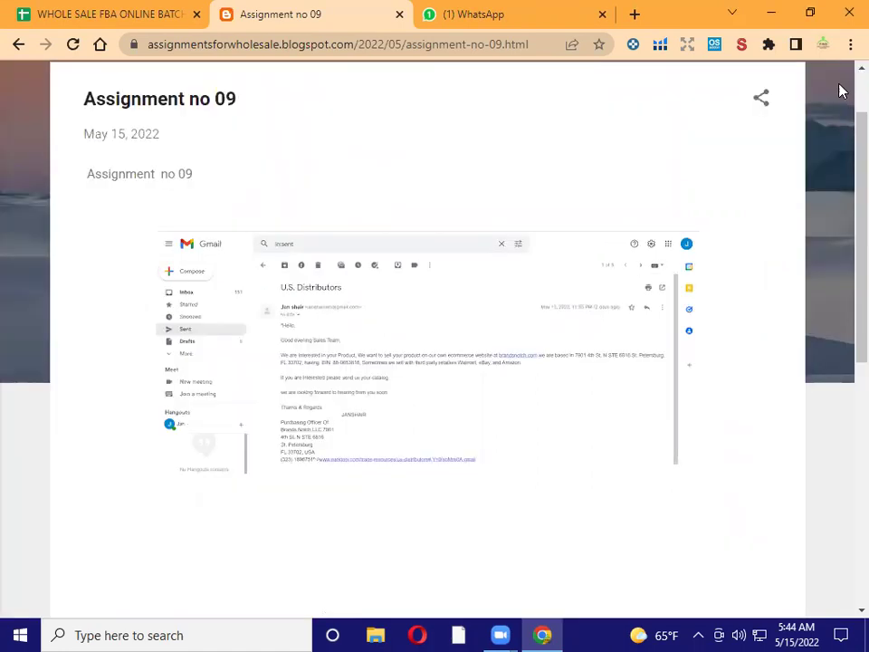
left_click(400, 14)
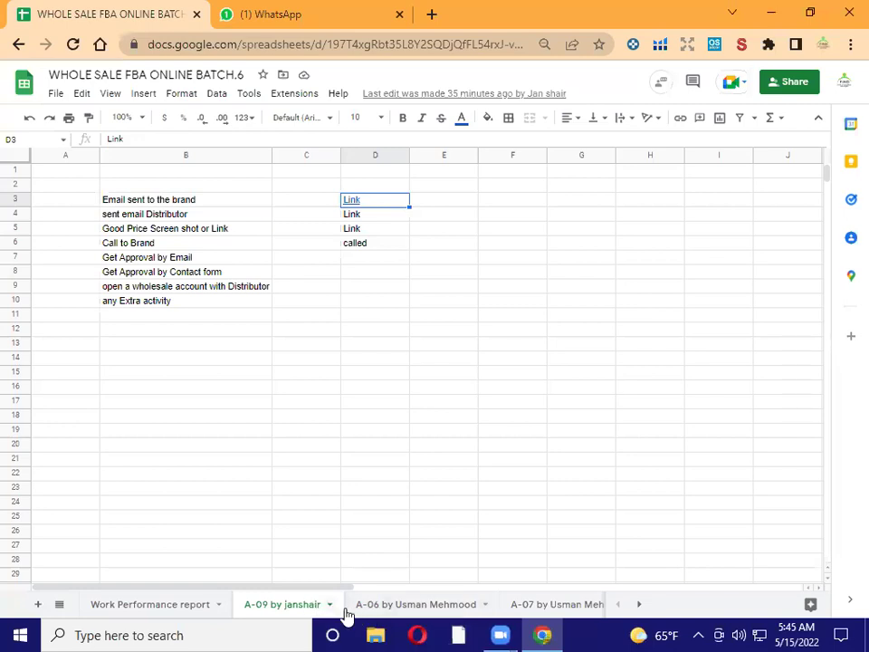
View the A-06 assignment sheet and open Google in a new browser tab
left_click(419, 604)
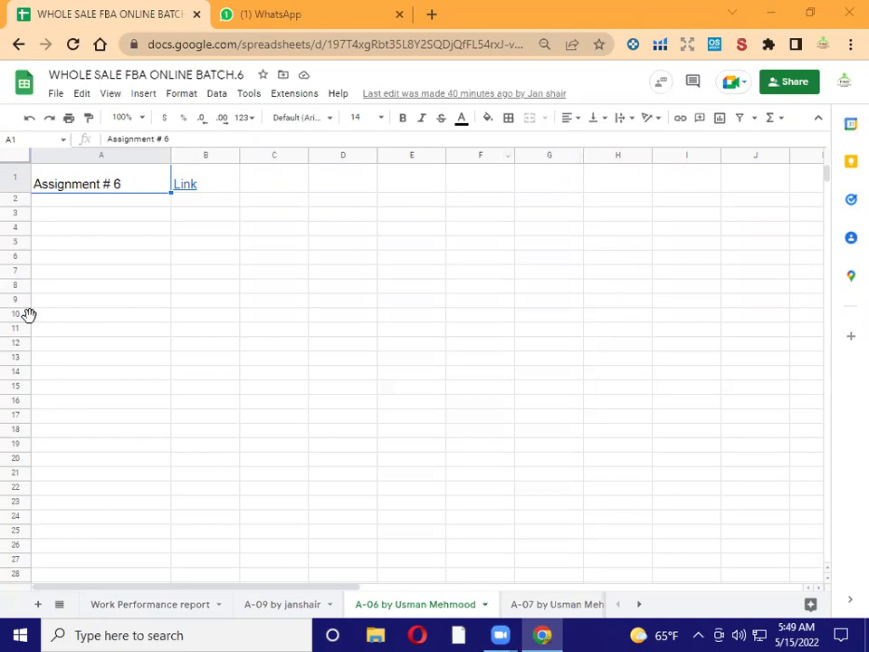
left_click(432, 13)
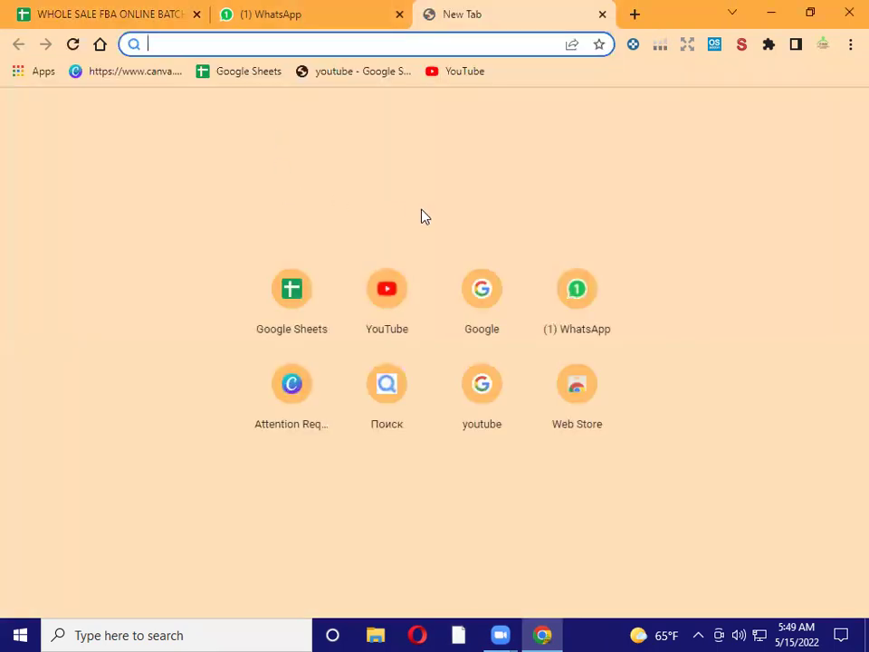
left_click(483, 302)
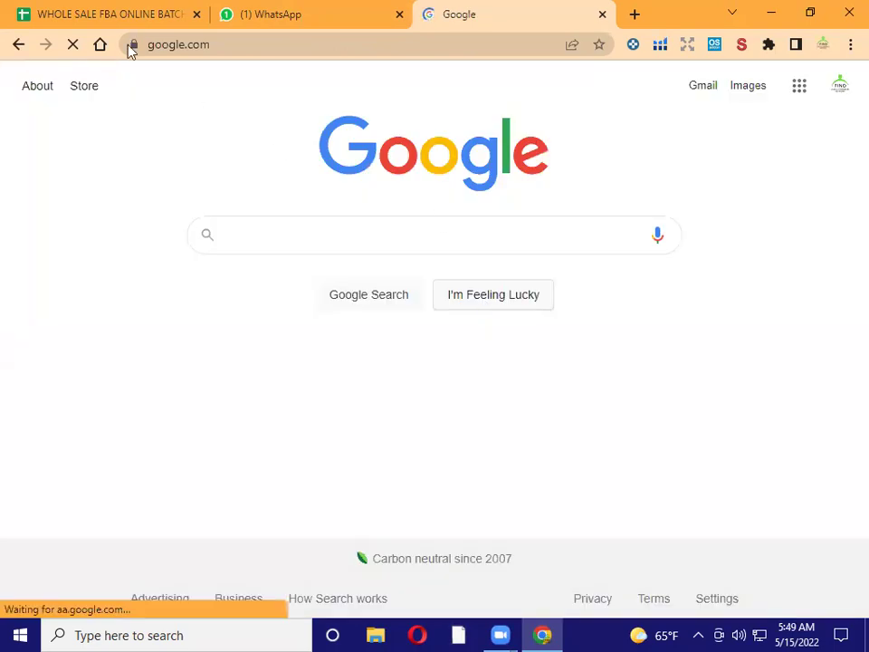
Go through the assignment sheets to A-8 and copy the product code B07RT23SKN under PRODUCT#1
left_click(100, 14)
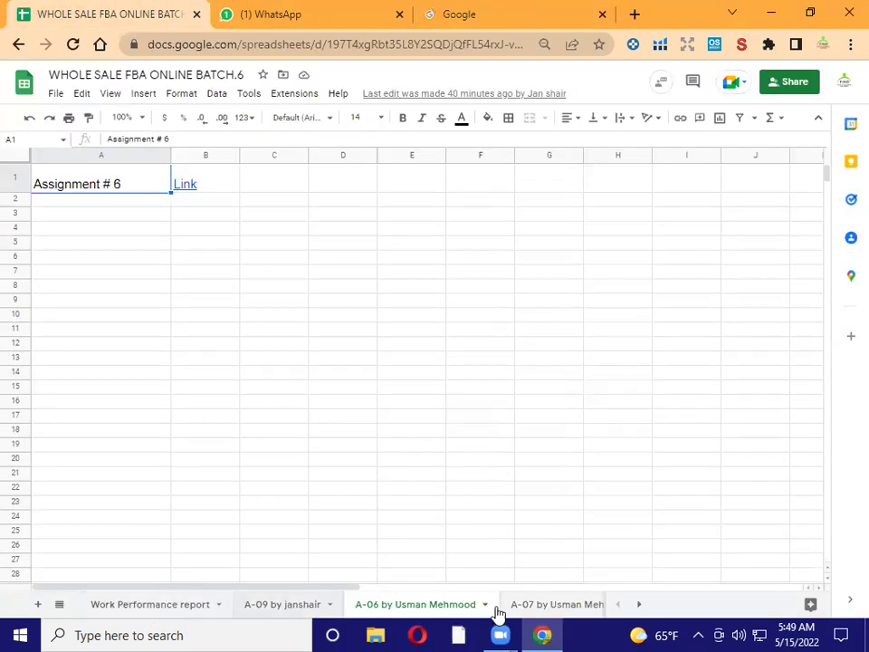
left_click(545, 605)
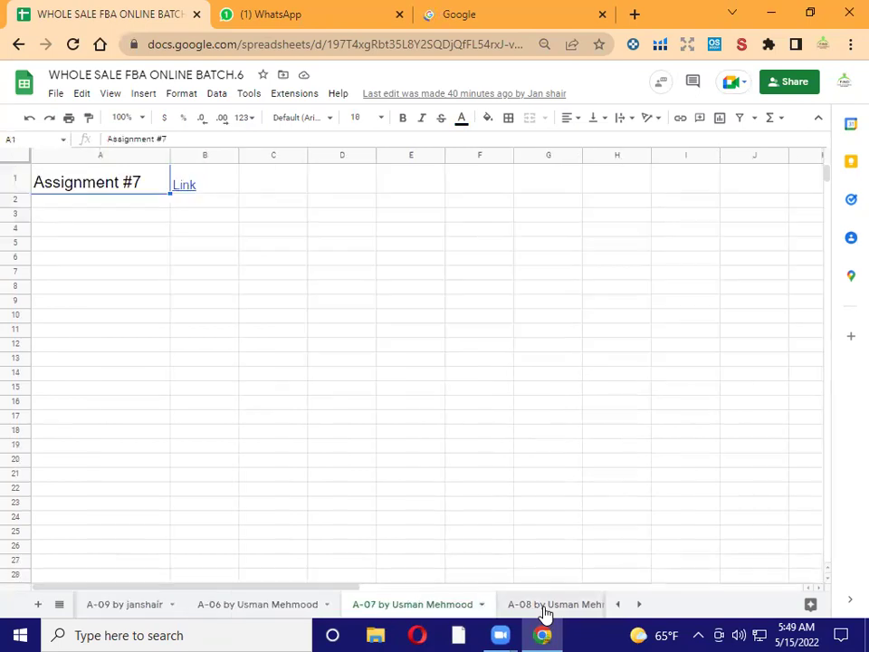
left_click(578, 613)
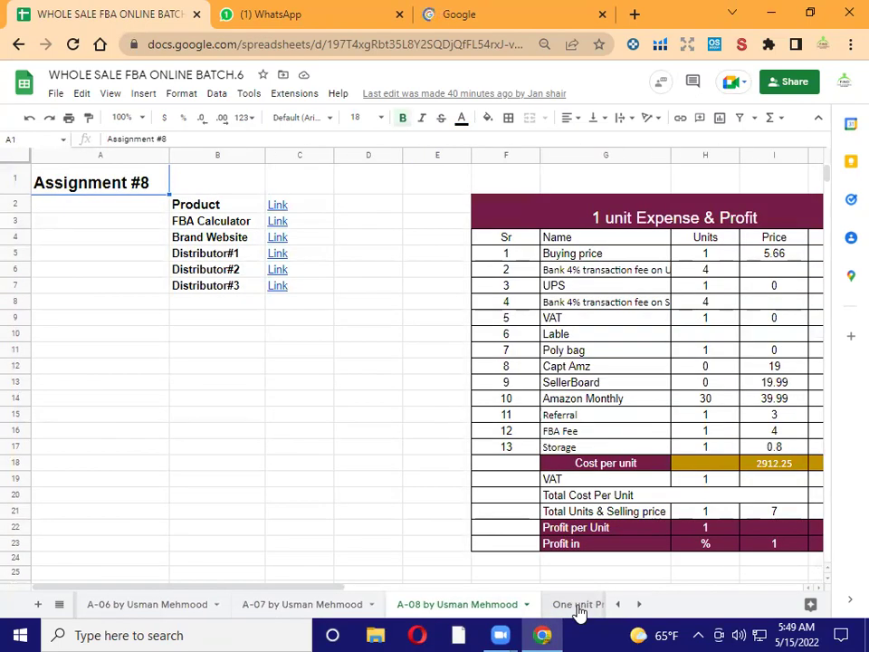
left_click(580, 607)
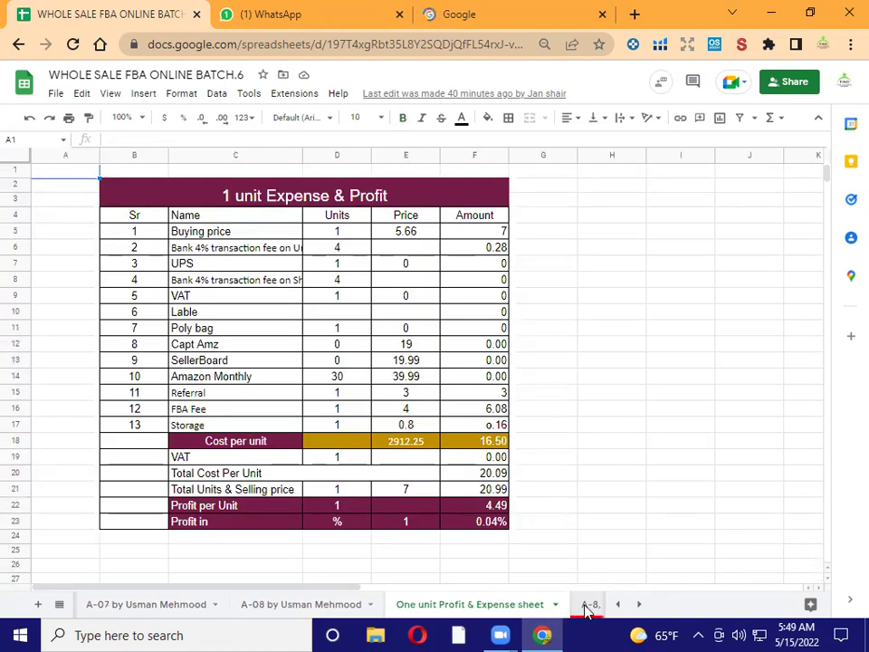
left_click(587, 605)
left_click(353, 247)
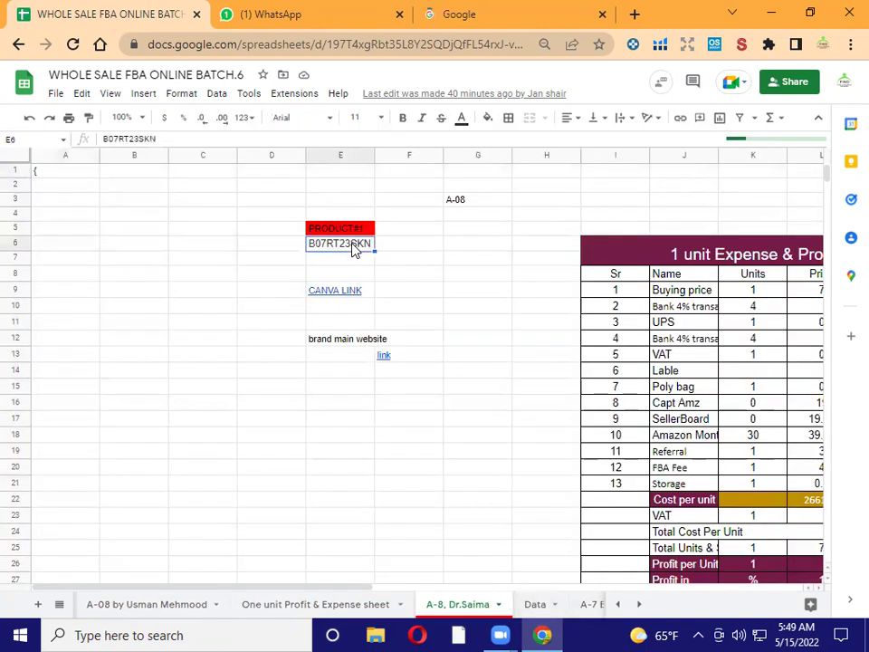
Search Google for amazon.com and open the Amazon website from the results
left_click(481, 13)
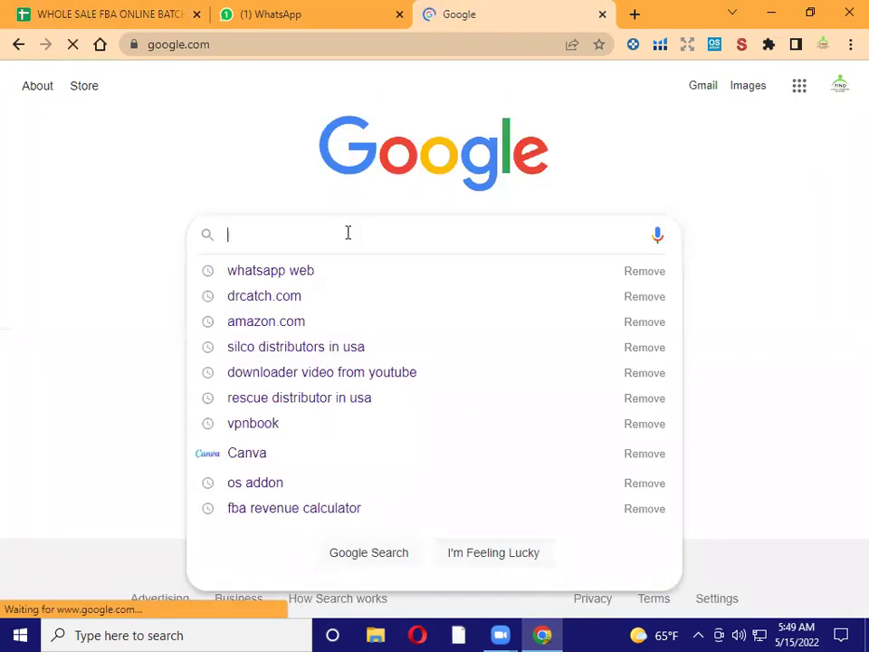
key("Down")
key("Down")
key("Down")
key("Return")
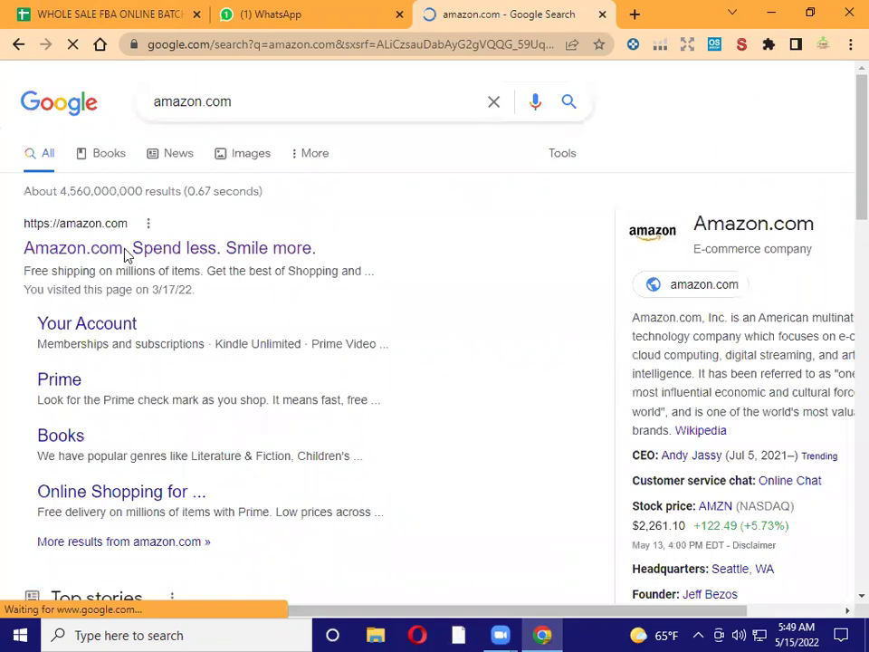
left_click(132, 251)
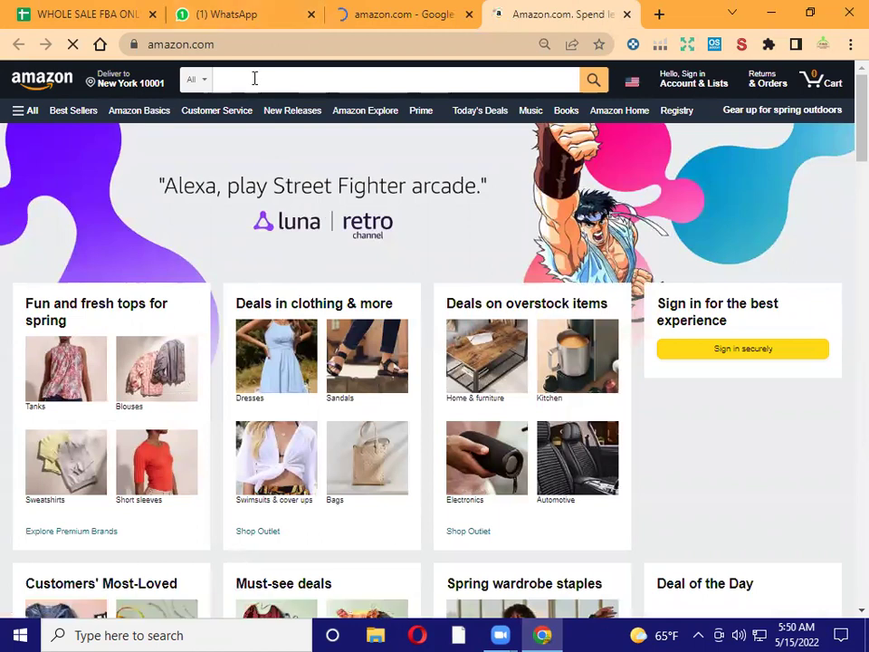
Search all Amazon departments for the product code B07RT23SKN
left_click(255, 79)
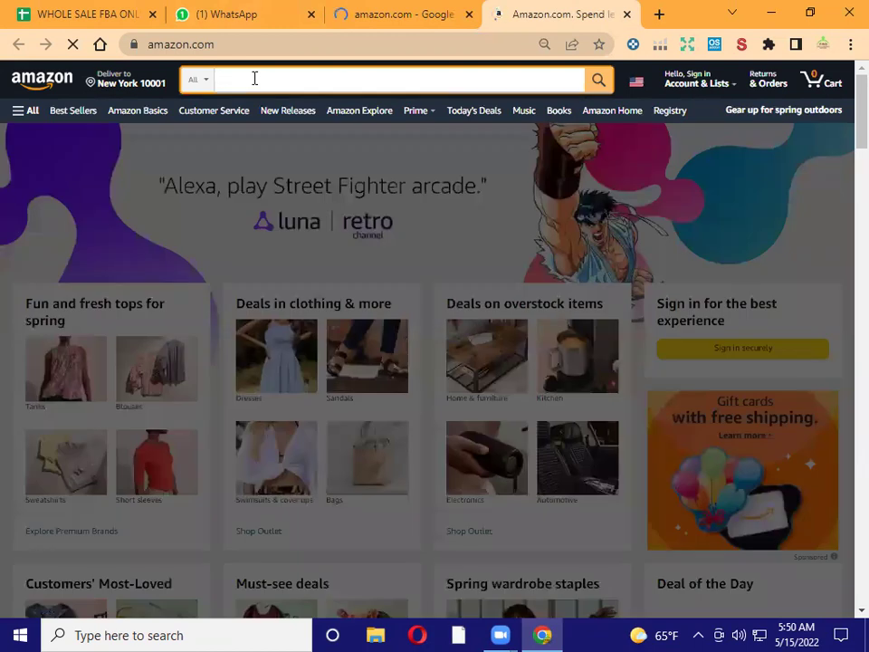
type("B07RT2JSKN")
key("Return")
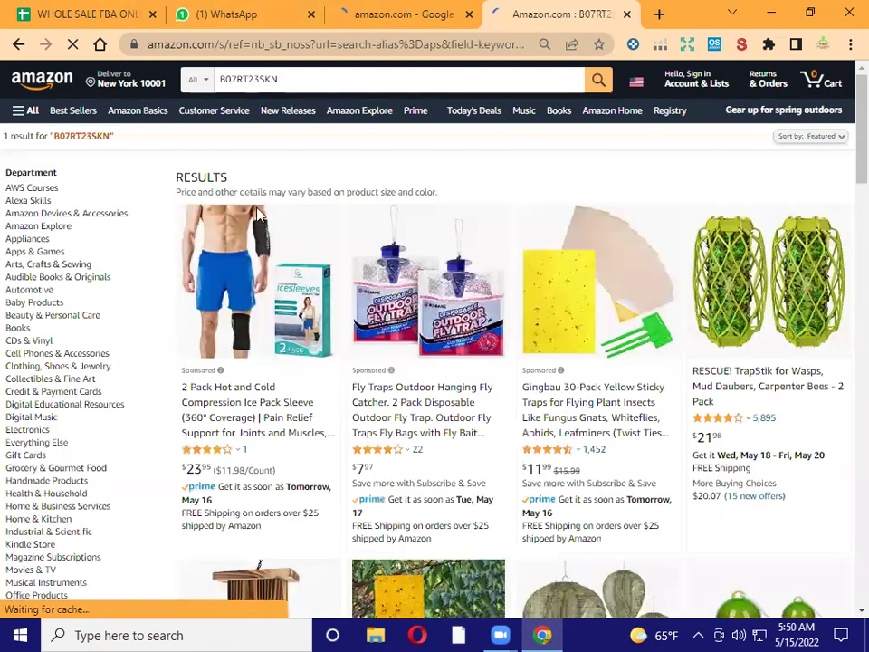
Look through the search results and open the RESCUE! TrapStik for Wasps, Mud Daubers, Carpenter Bees 2 Pack listing
scroll(303, 299, "down", 5)
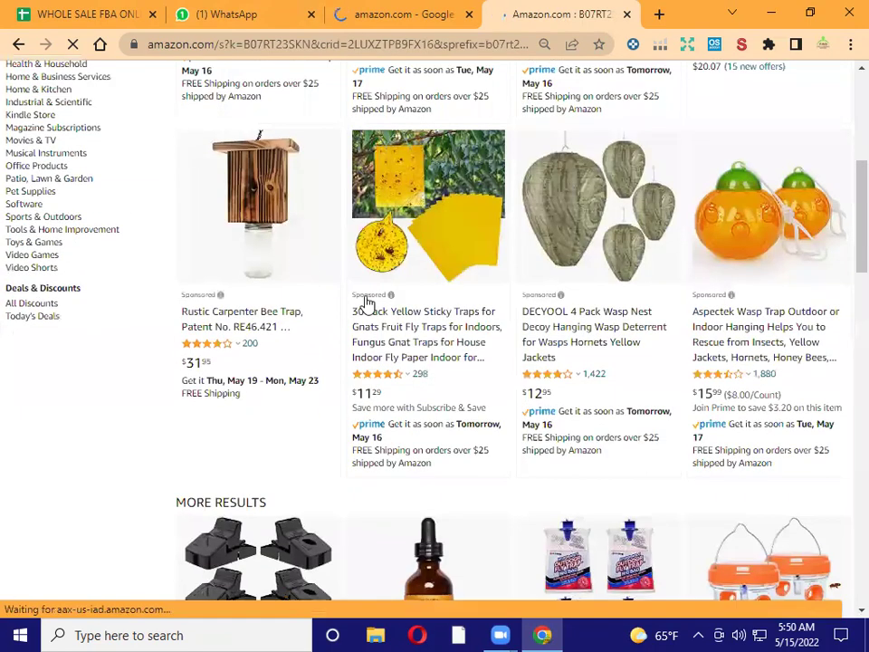
scroll(621, 299, "down", 5)
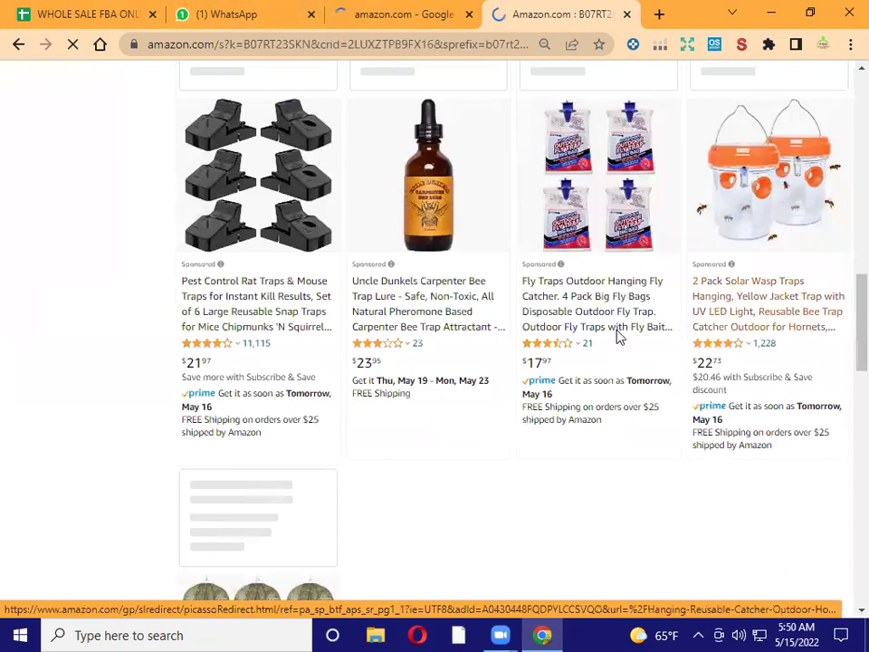
scroll(619, 335, "down", 5)
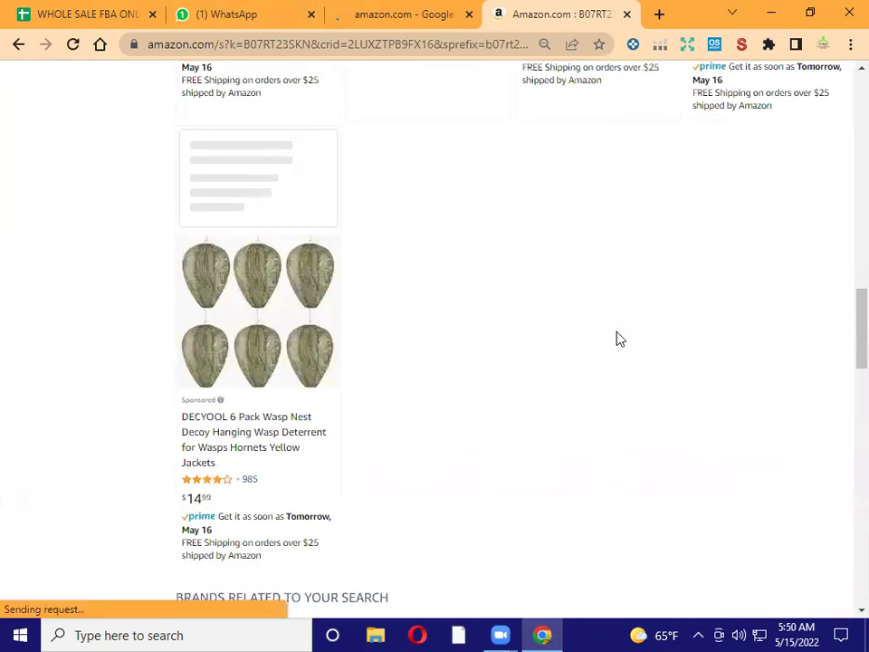
scroll(618, 338, "up", 5)
scroll(597, 317, "up", 10)
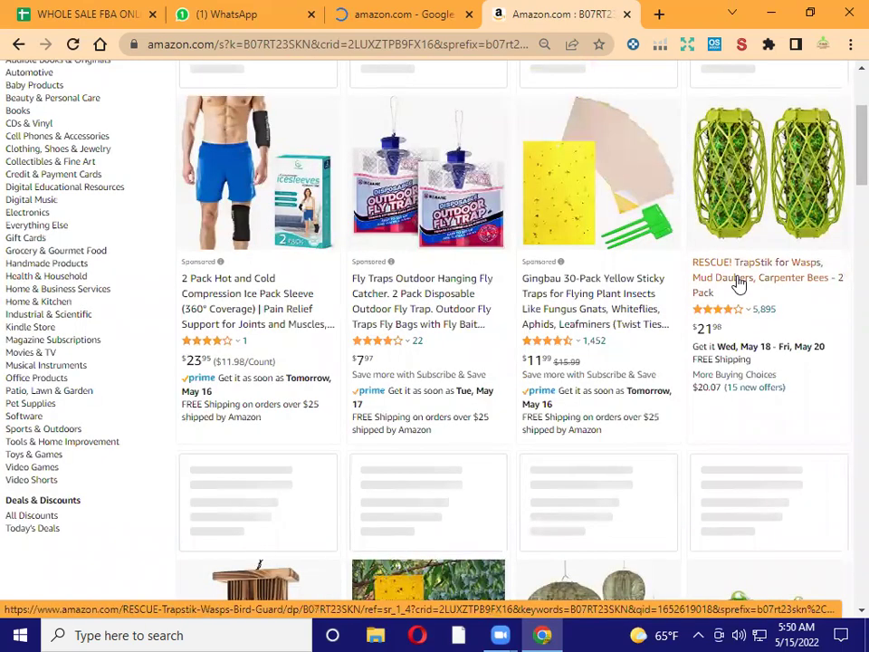
left_click(790, 277)
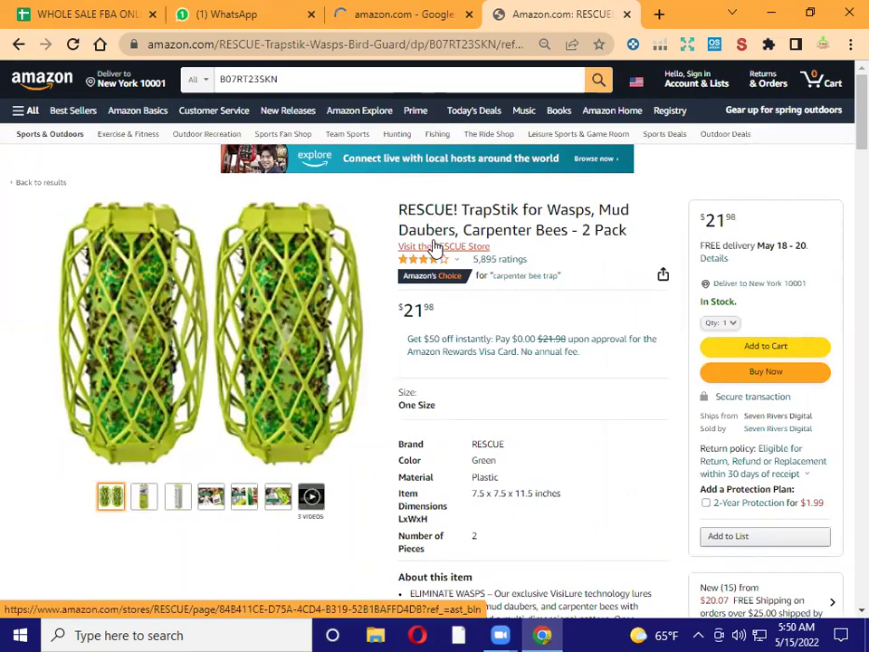
Copy the brand name RESCUE from the product title of the TrapStik listing
left_click_drag(437, 230, 496, 248)
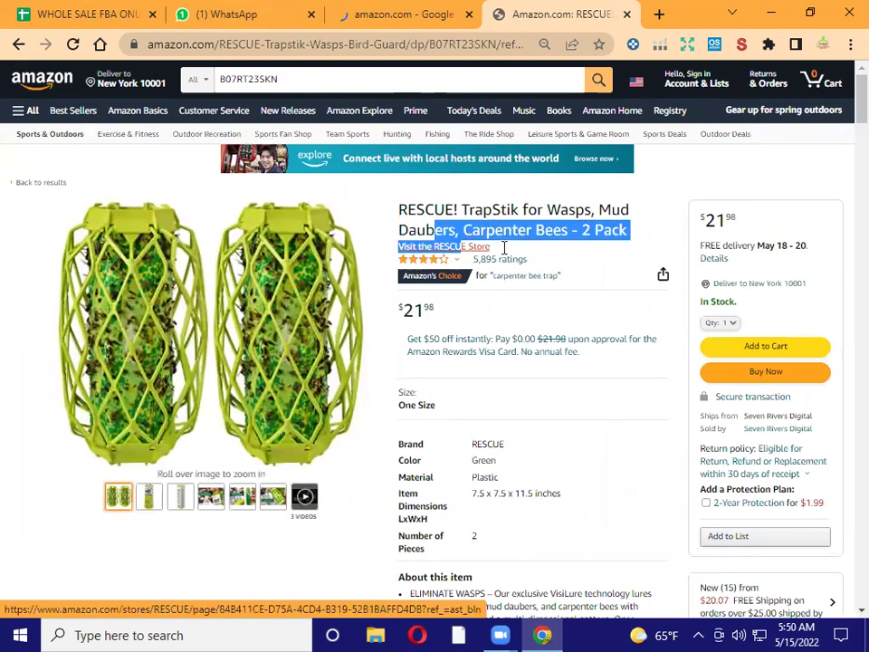
left_click(399, 209)
double_click(435, 210)
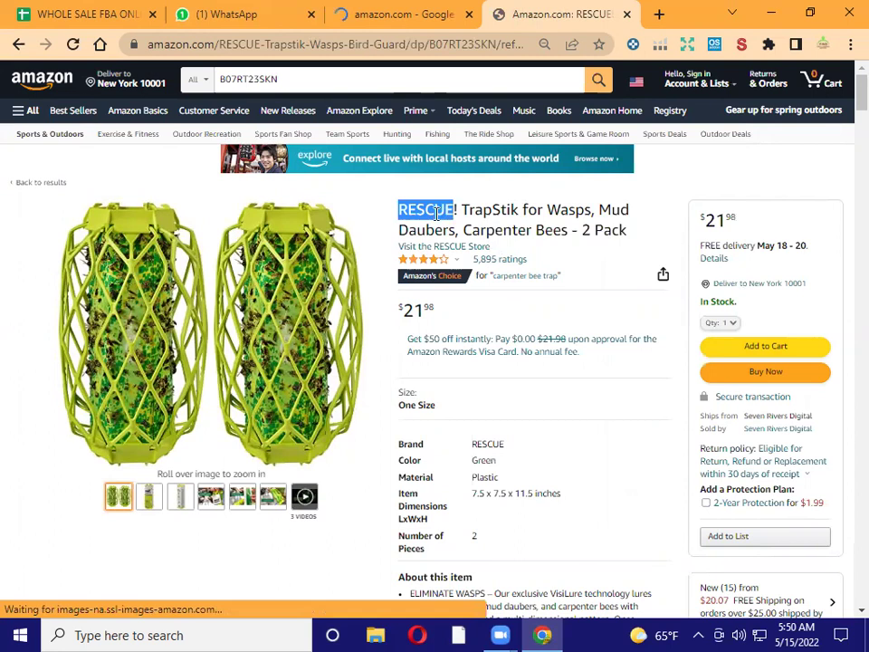
right_click(435, 217)
left_click(464, 225)
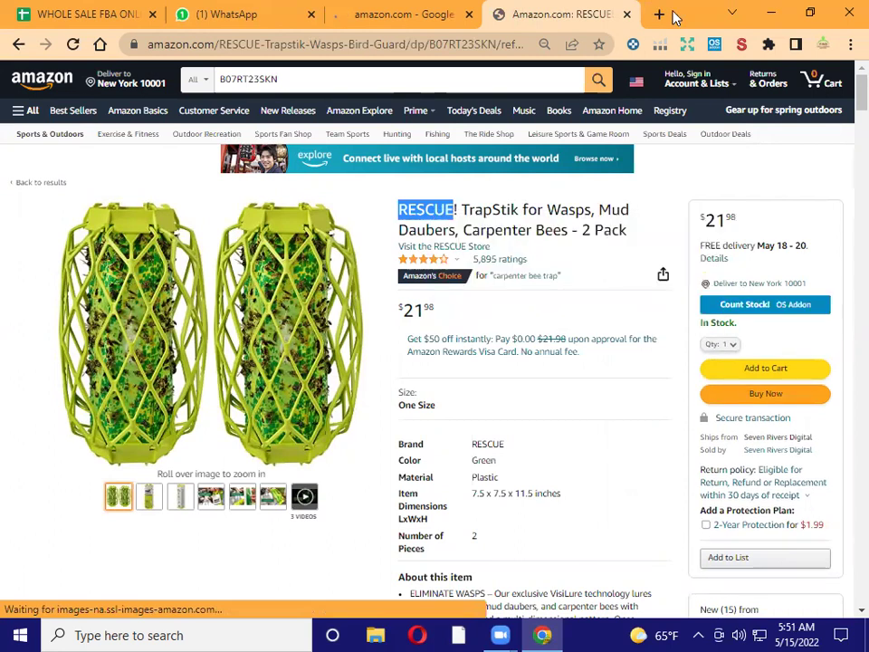
Replace the amazon.com query in the Google search with the copied brand name RESCUE and run the search
left_click(441, 7)
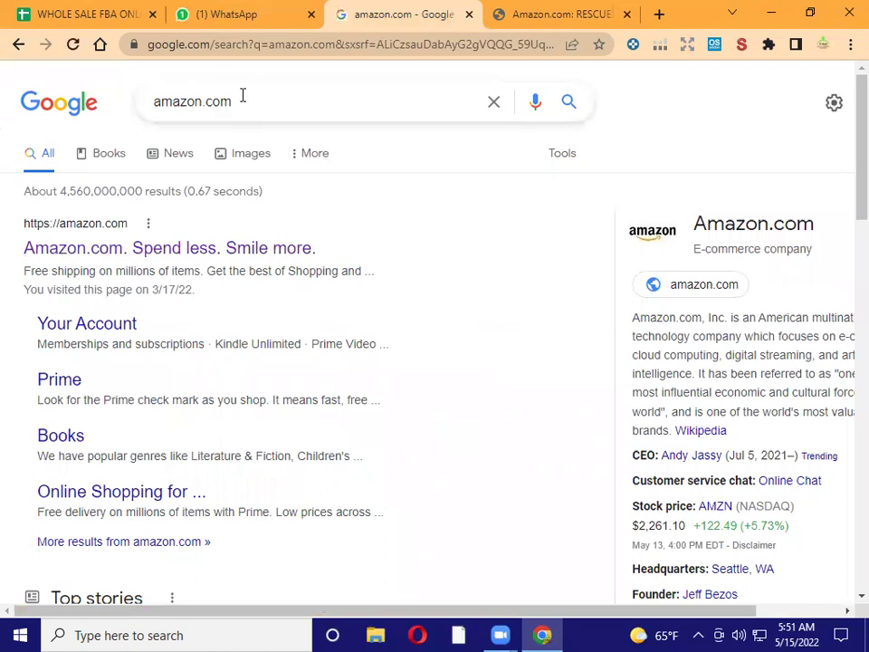
left_click(555, 8)
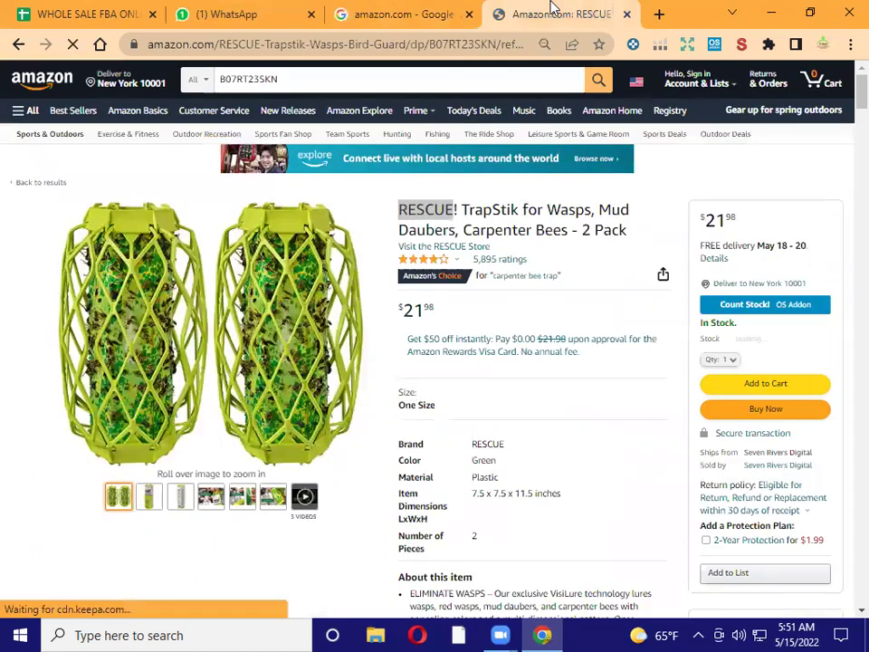
left_click(399, 9)
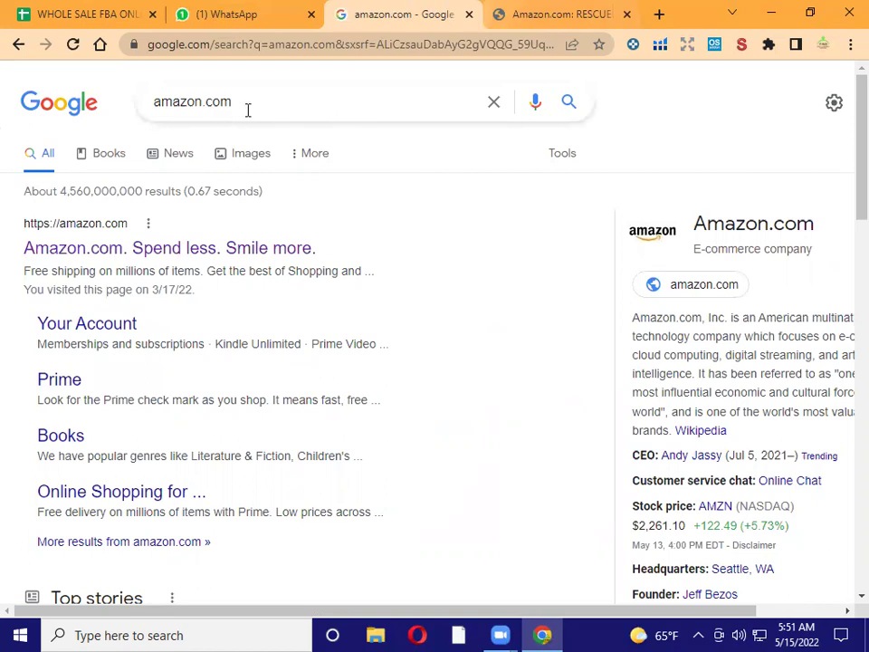
triple_click(156, 102)
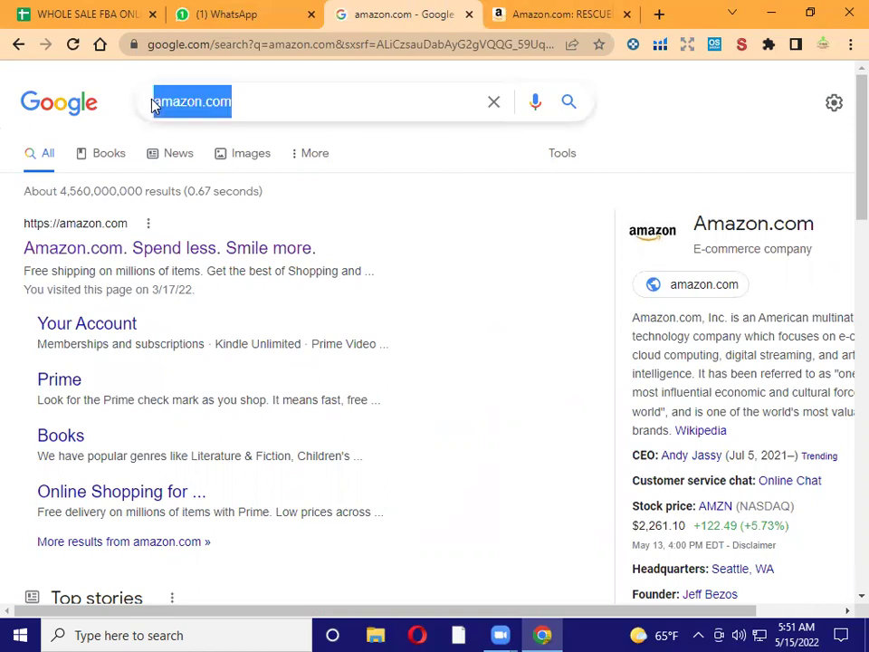
key("ctrl+v")
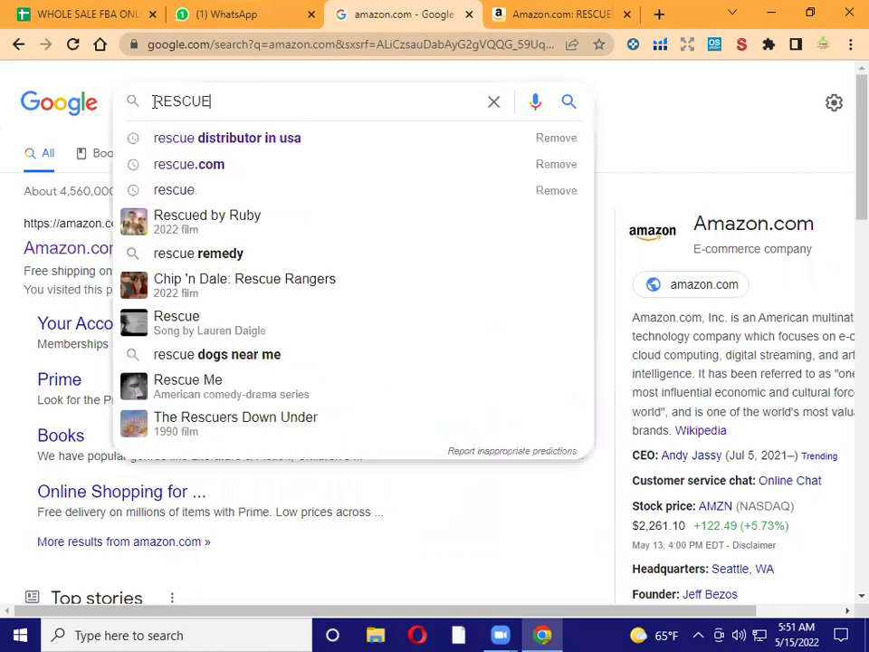
key("Return")
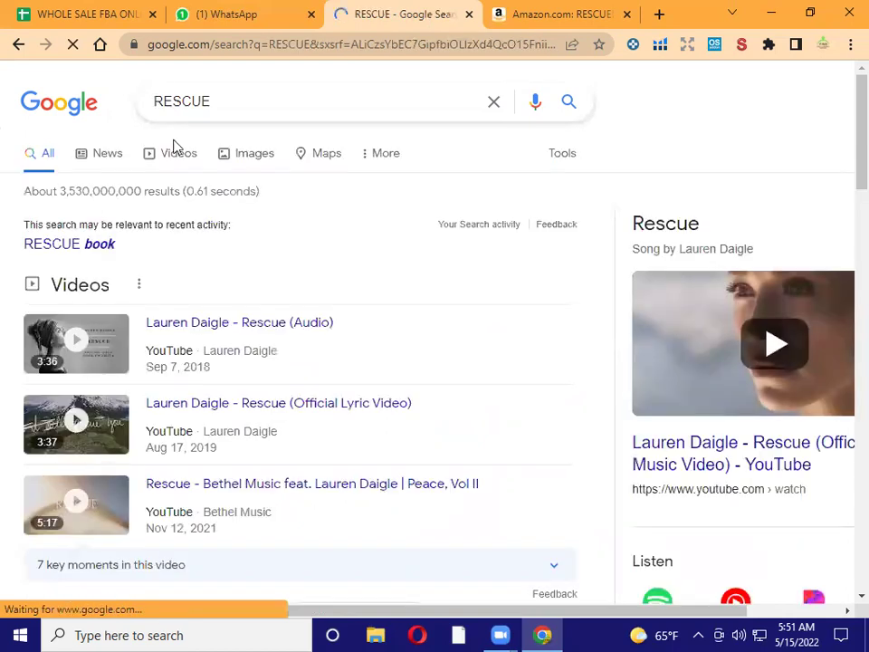
Look through the Google results for RESCUE and open the International Rescue Committee site, rescue.org, in a new tab
scroll(250, 201, "down", 3)
scroll(251, 201, "down", 4)
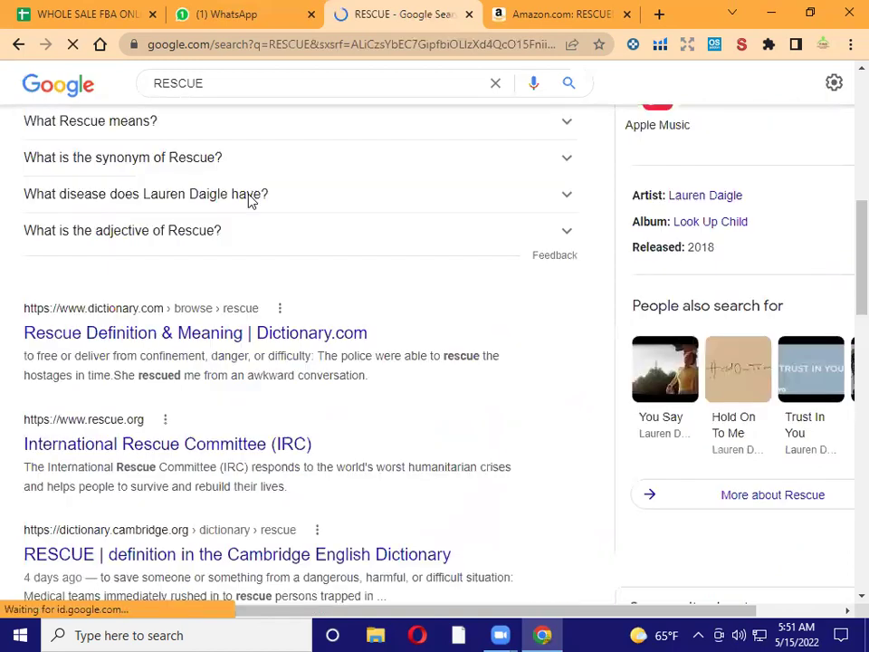
scroll(251, 201, "down", 2)
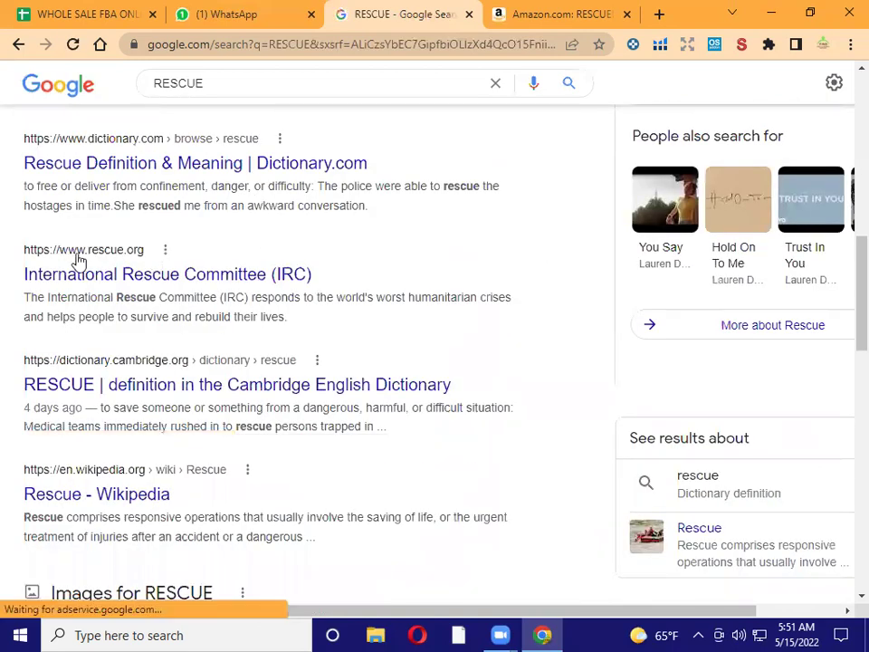
right_click(177, 292)
left_click(223, 286)
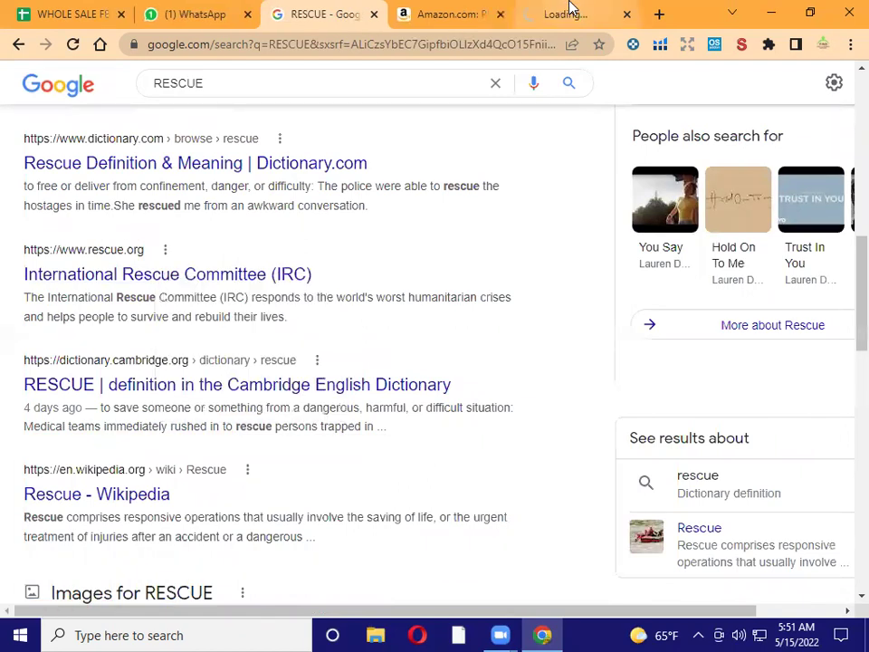
left_click(569, 13)
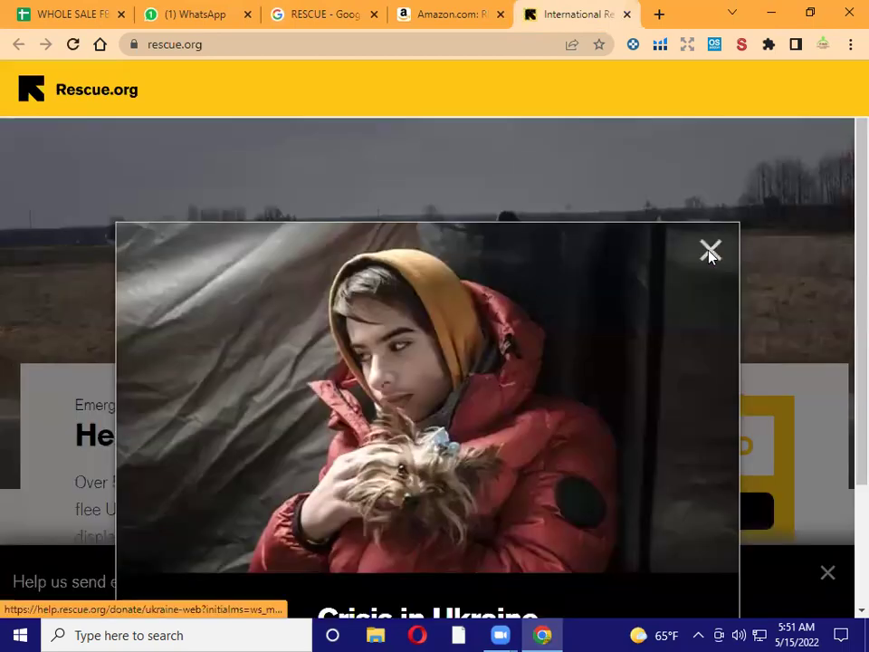
Dismiss the Crisis in Ukraine pop-up and look through the rescue.org home page to check what the organization does
left_click(710, 251)
scroll(394, 240, "down", 3)
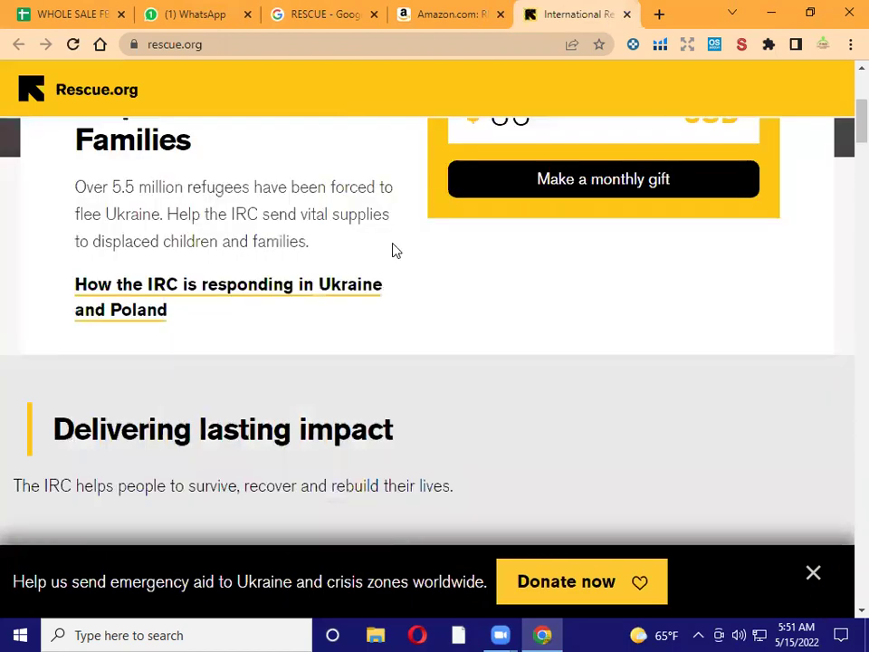
scroll(394, 250, "down", 1)
scroll(394, 250, "down", 2)
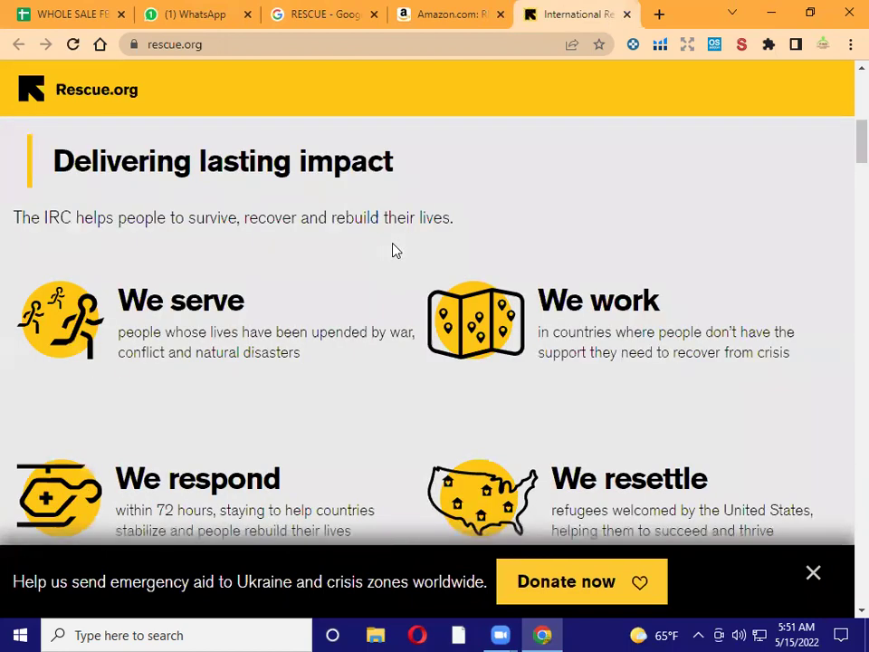